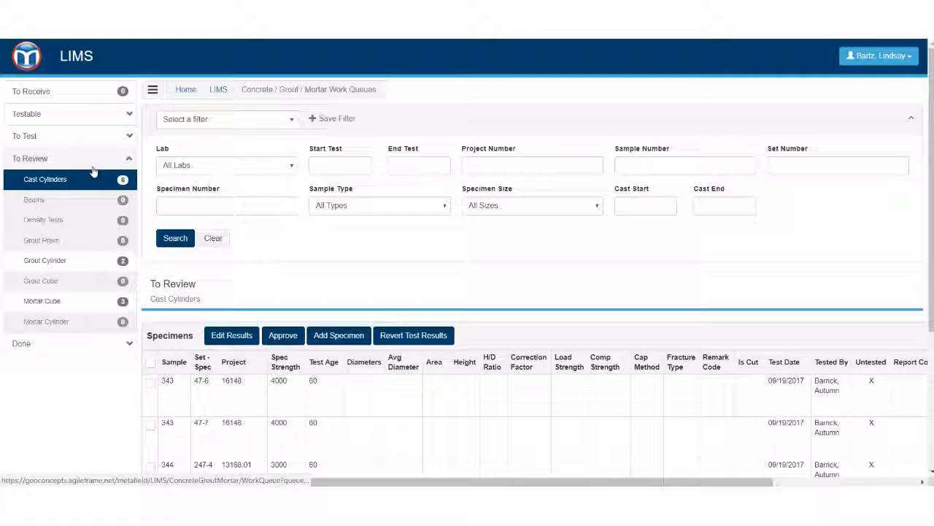
- Open the cast cylinders awaiting review, select the two sample 719 specimens, and clear the selection
left_click(40, 179)
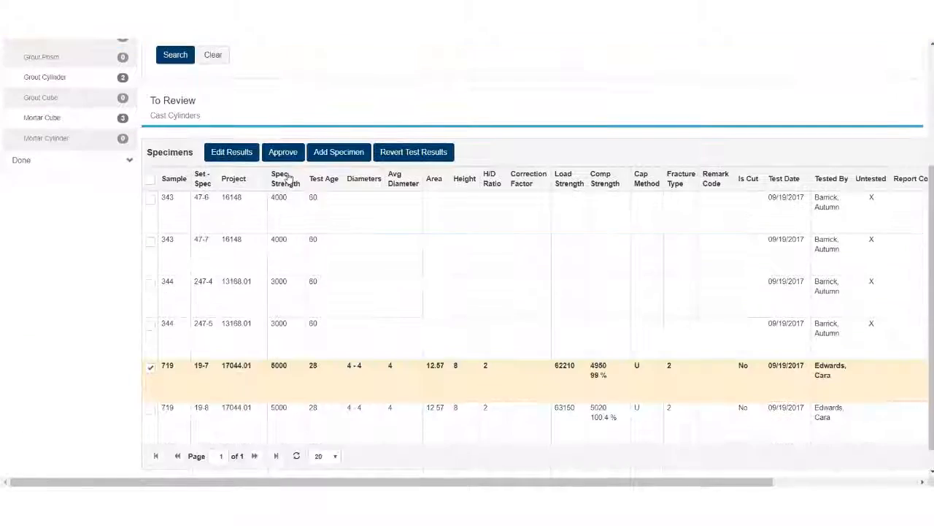
scroll(111, 184, "down", 3)
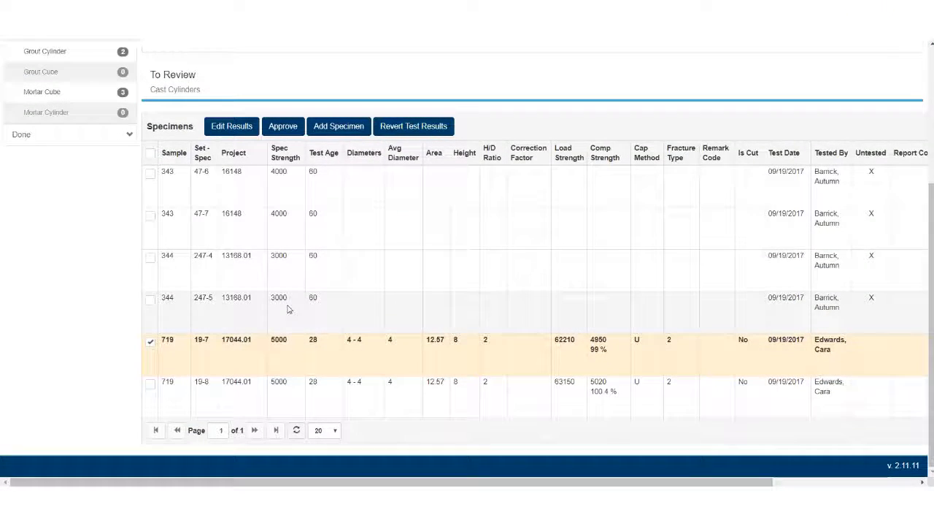
left_click(149, 385)
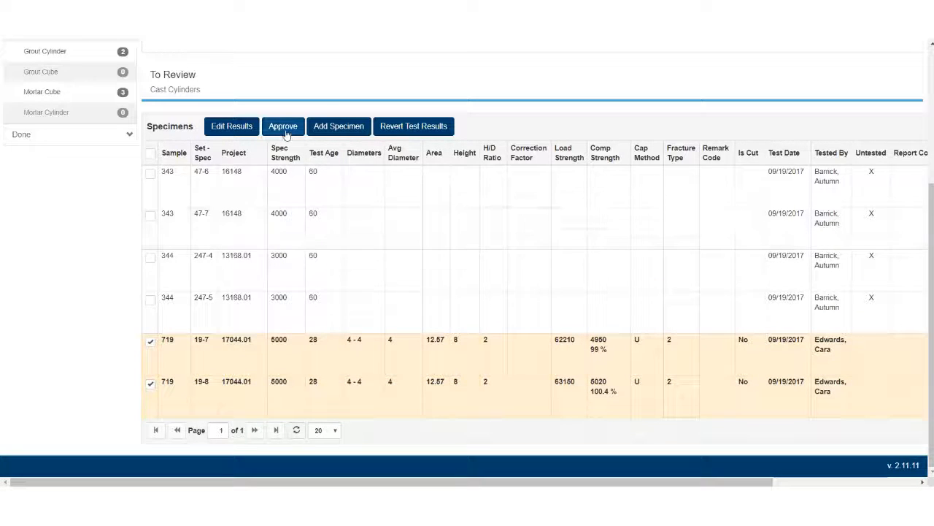
left_click(151, 342)
left_click(151, 384)
scroll(90, 316, "up", 3)
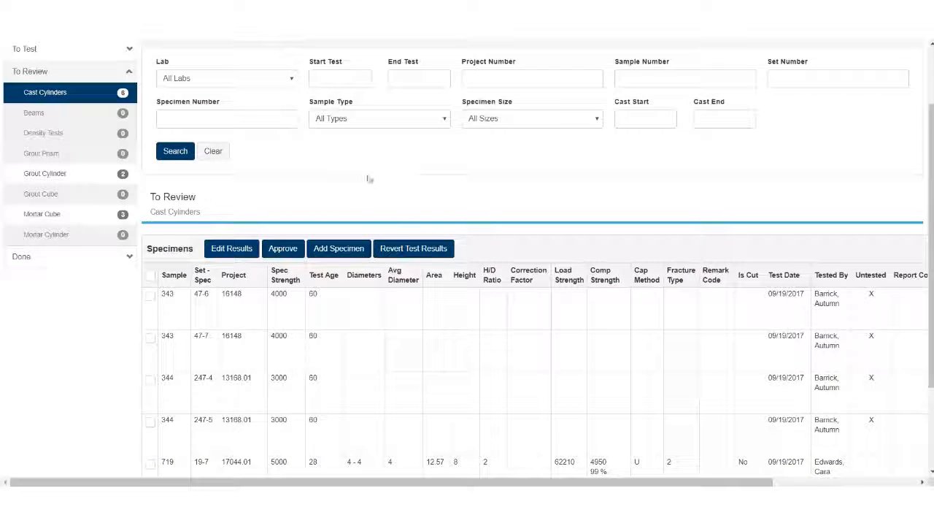
scroll(373, 173, "up", 1)
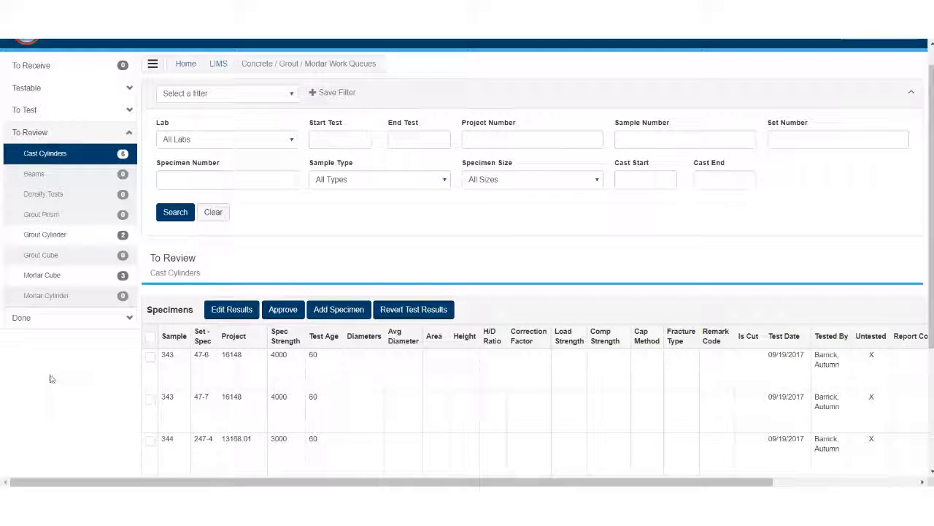
- Open the list of completed cast cylinder specimens
left_click(32, 319)
left_click(56, 175)
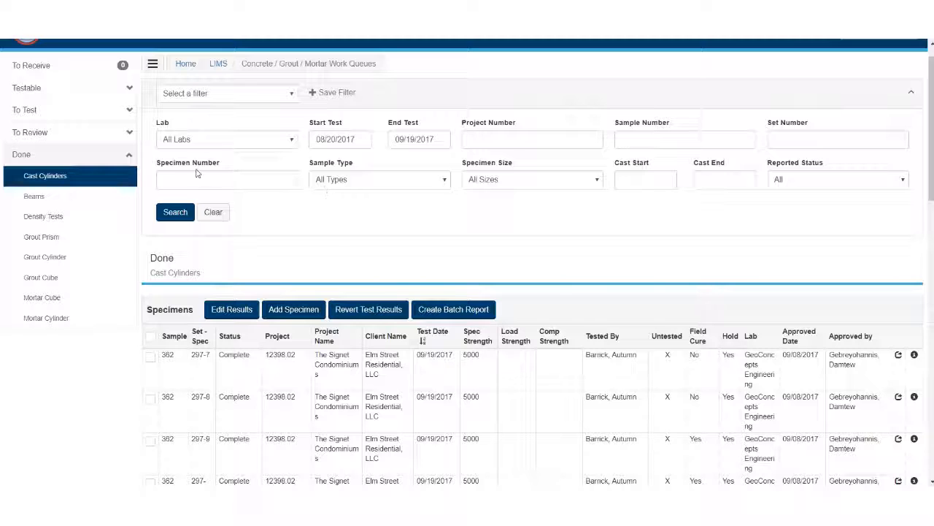
scroll(328, 184, "down", 3)
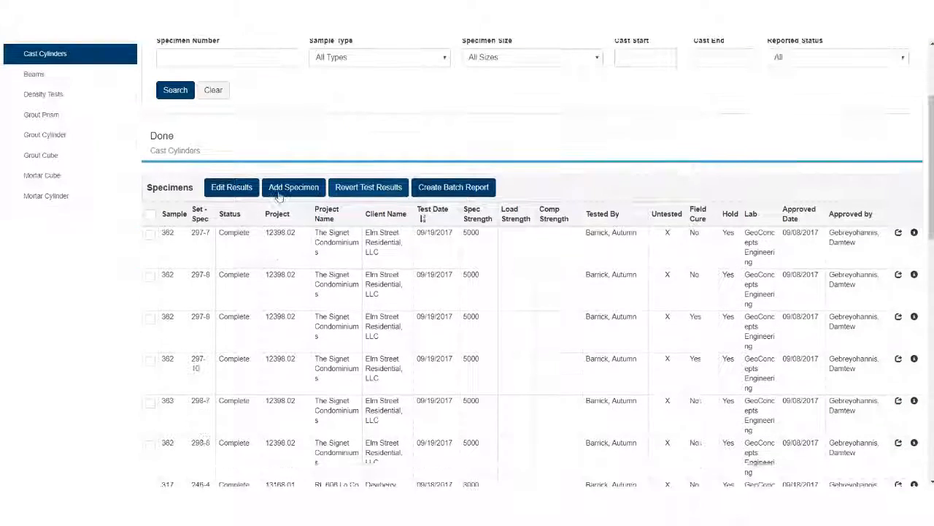
scroll(347, 387, "up", 3)
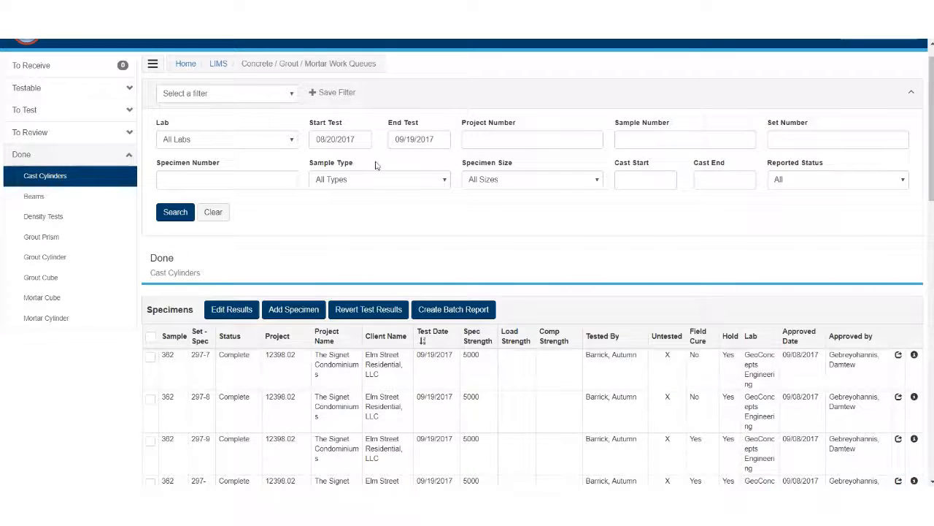
- Filter the completed specimens by project number 12398.02 and test dates from 08/29/2017 to 09/06/2017
left_click(500, 132)
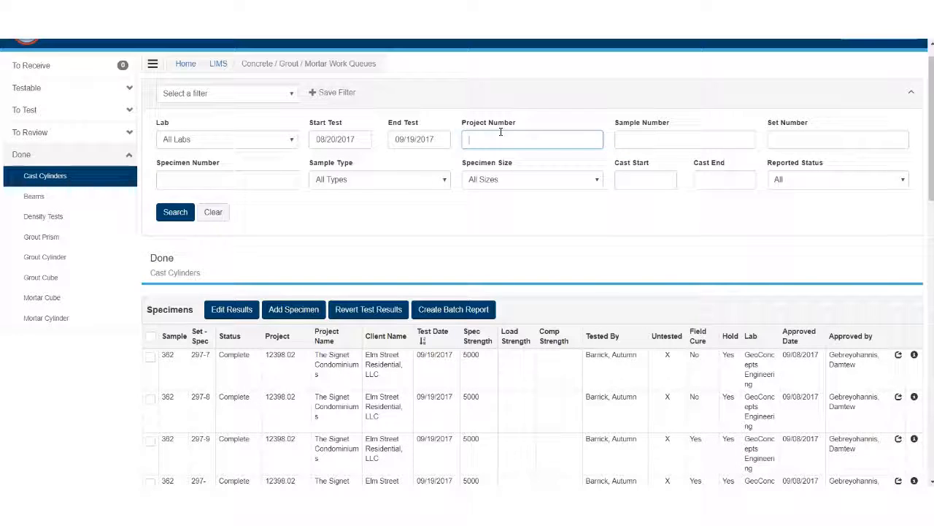
type("12398.0")
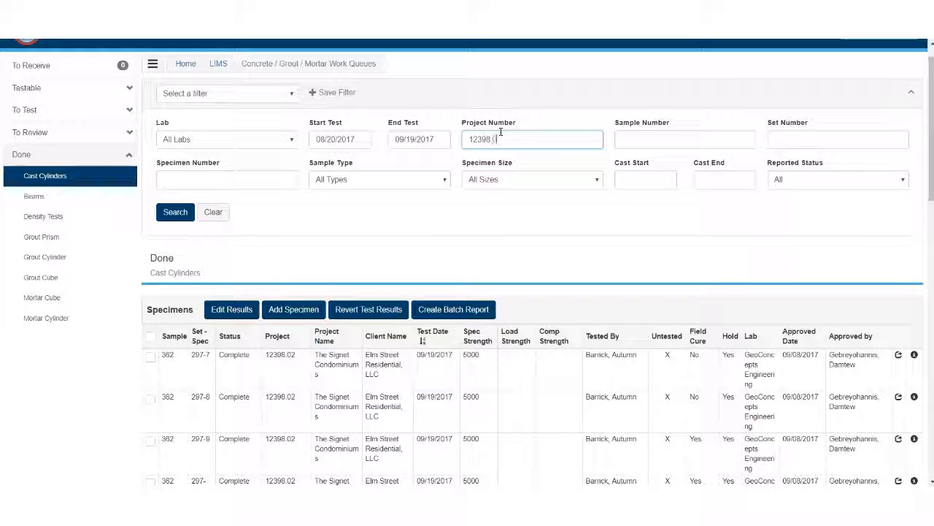
type("2")
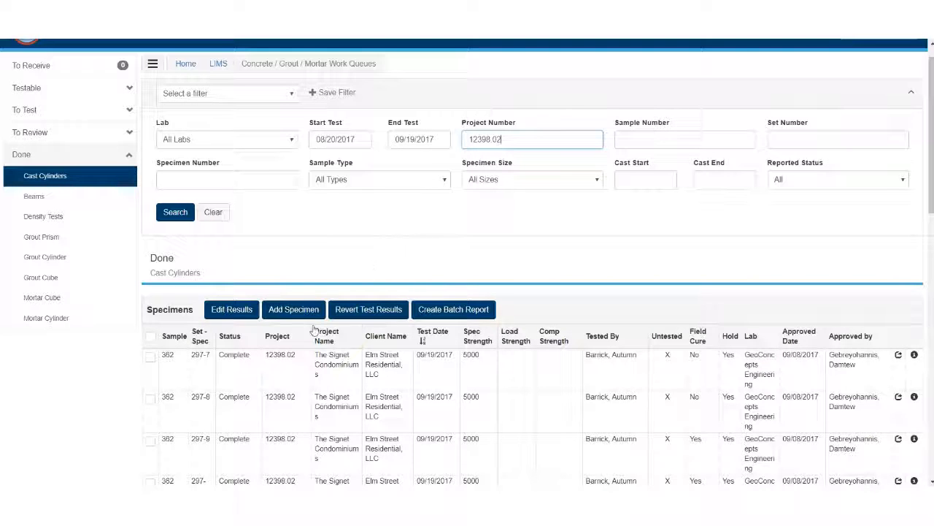
left_click(352, 138)
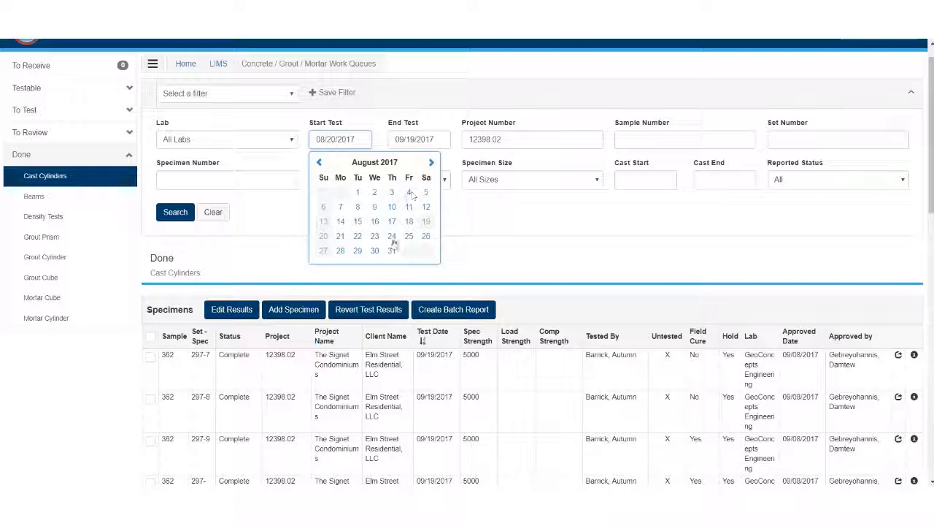
left_click(358, 250)
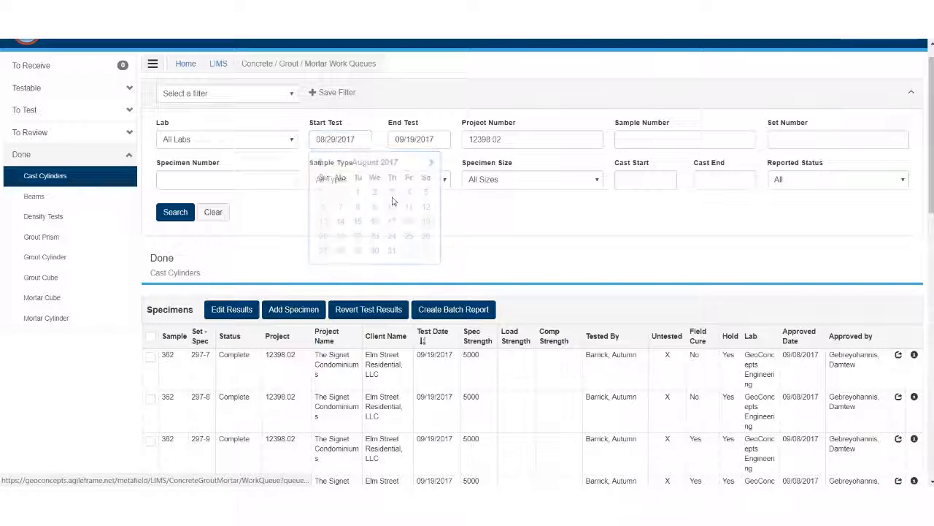
left_click(438, 136)
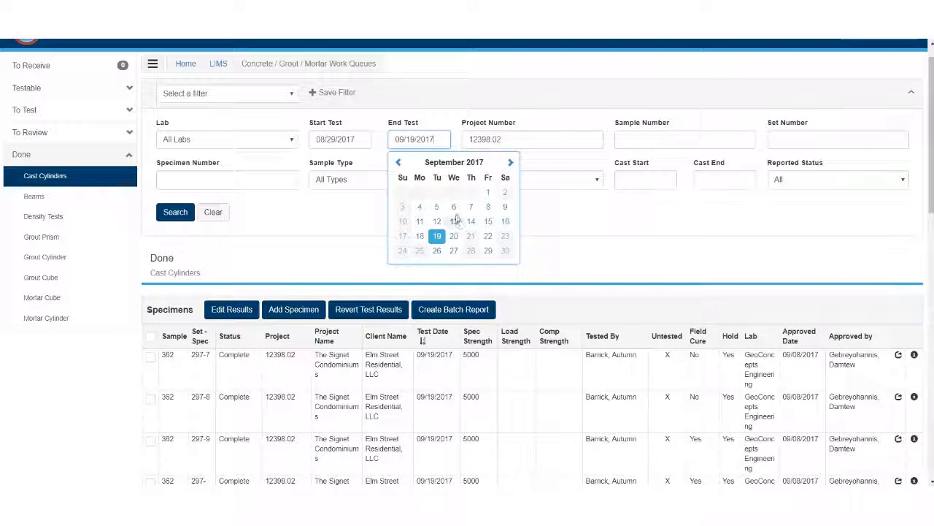
left_click(448, 210)
left_click(175, 211)
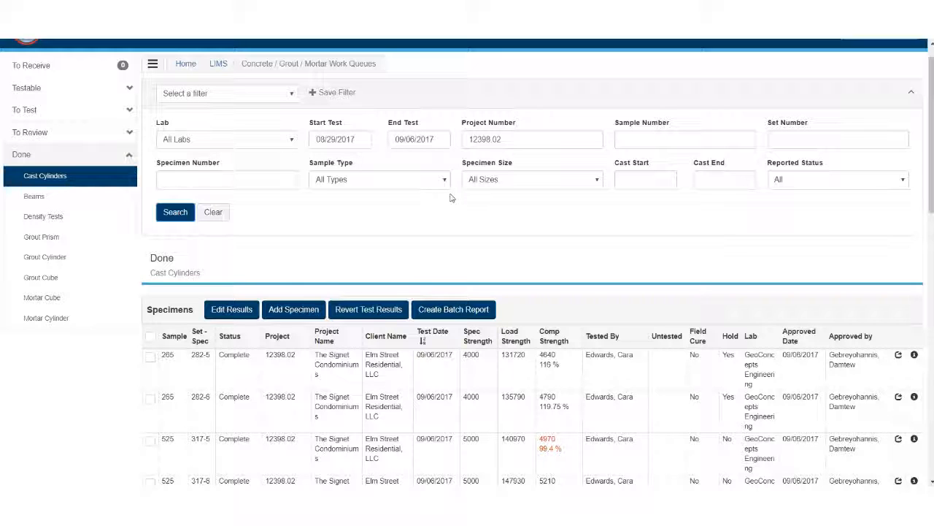
- Select one specimen from each sample: 282-5, 317-5, 318-5, 319-3 and 338-3
scroll(451, 197, "down", 3)
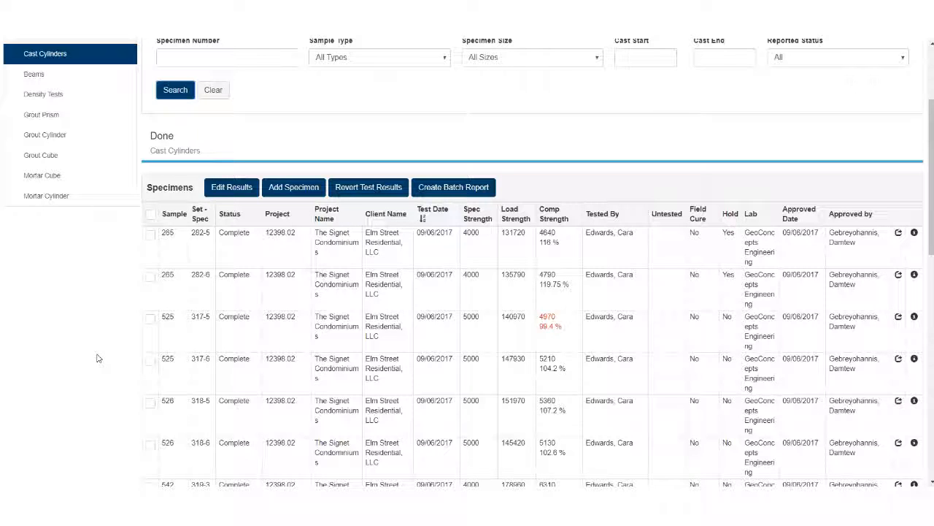
left_click(151, 236)
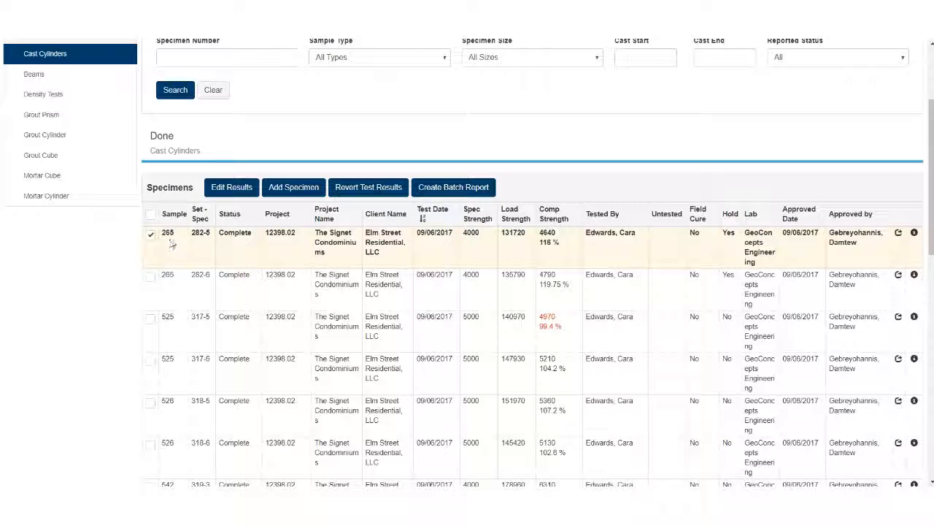
left_click(152, 322)
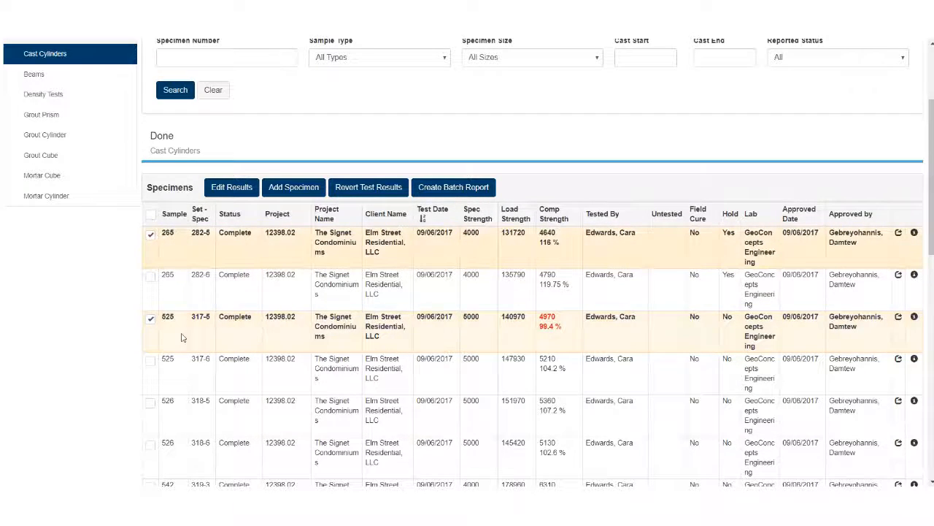
left_click(151, 403)
scroll(151, 403, "down", 2)
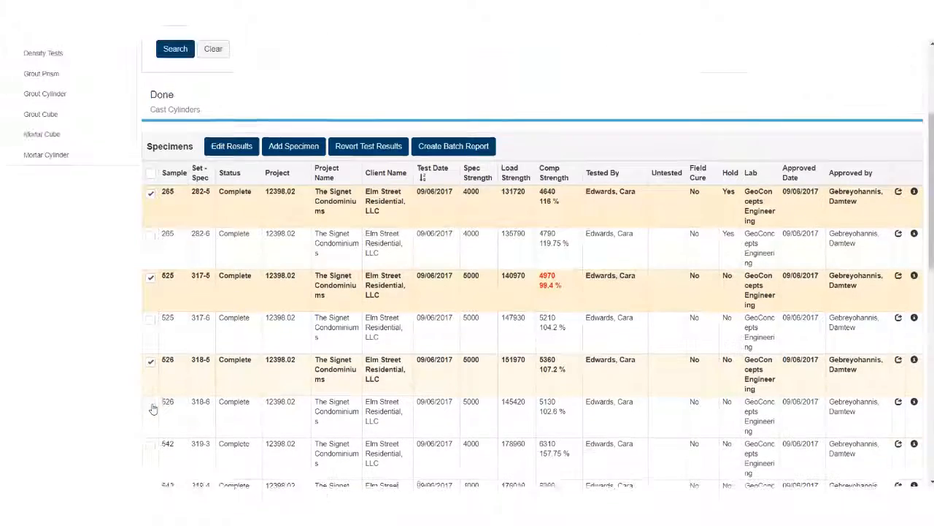
left_click(151, 365)
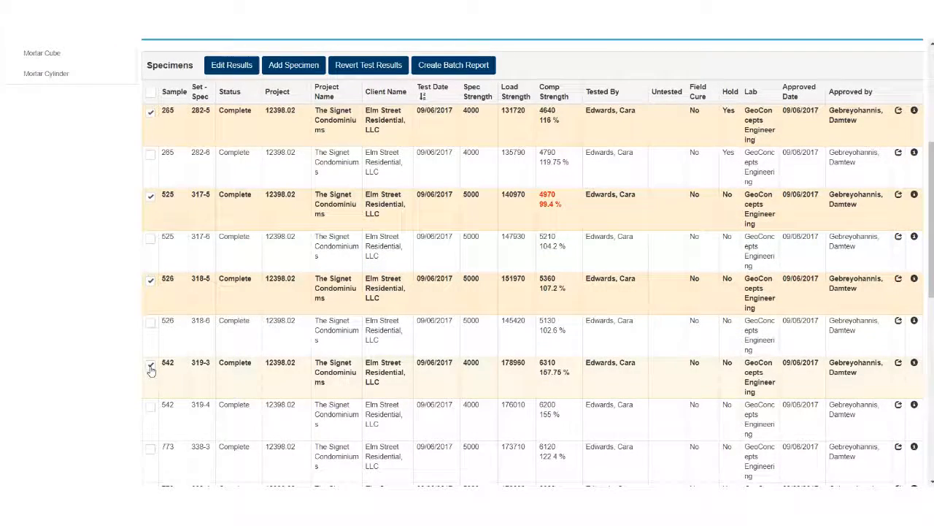
left_click(151, 449)
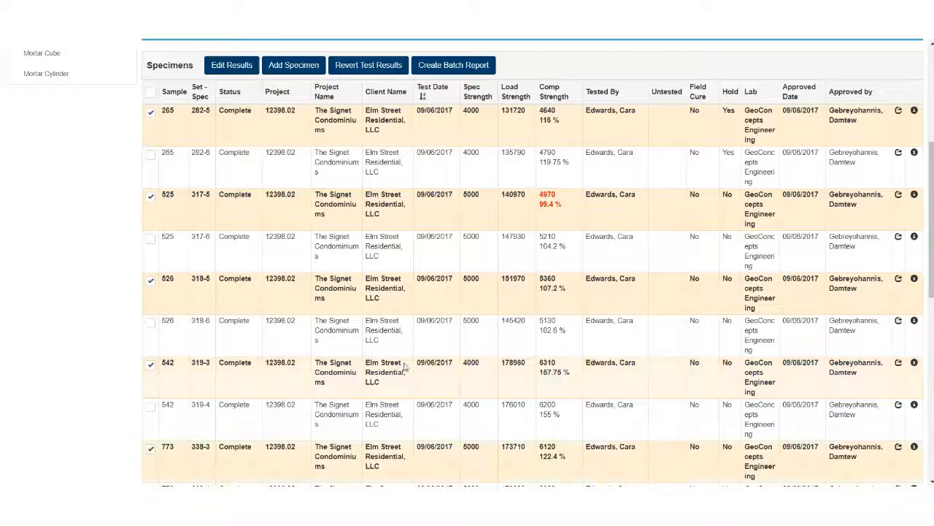
- Generate a batch report for the selected records with All Specimens In Sample, labelled Compressive Strength - Concrete, for the Ashburn office
scroll(374, 371, "up", 1)
scroll(374, 370, "up", 4)
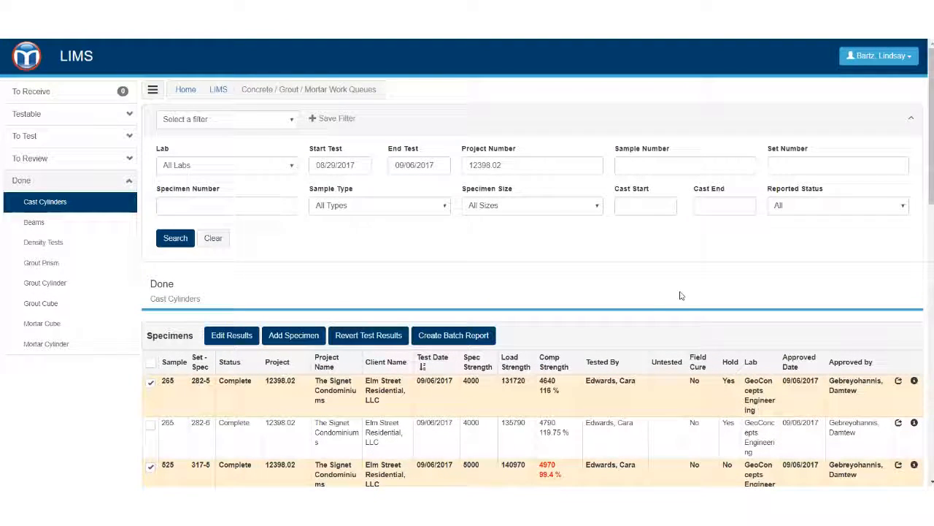
left_click(476, 336)
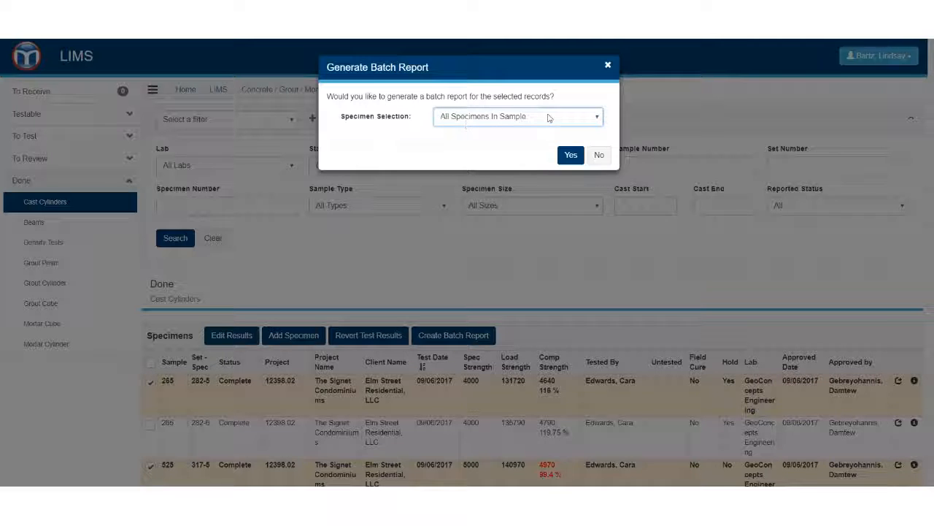
left_click(568, 155)
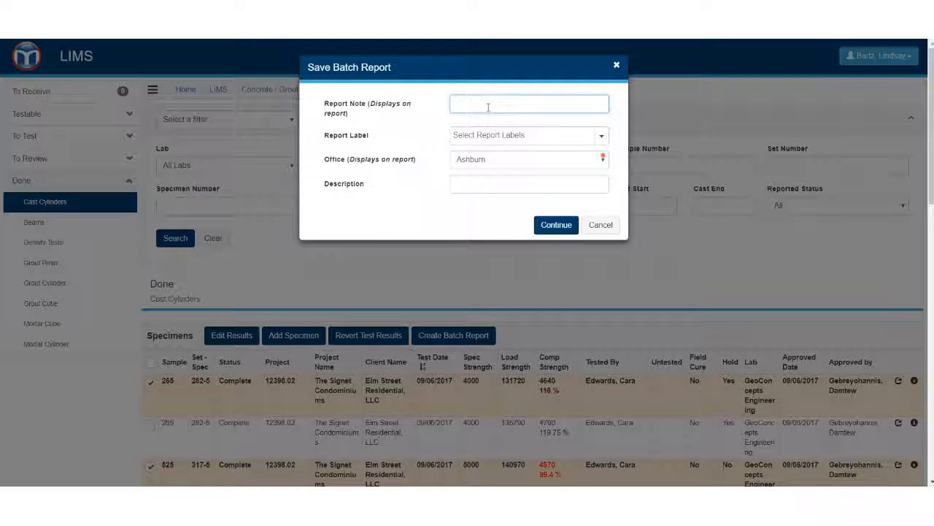
left_click(597, 135)
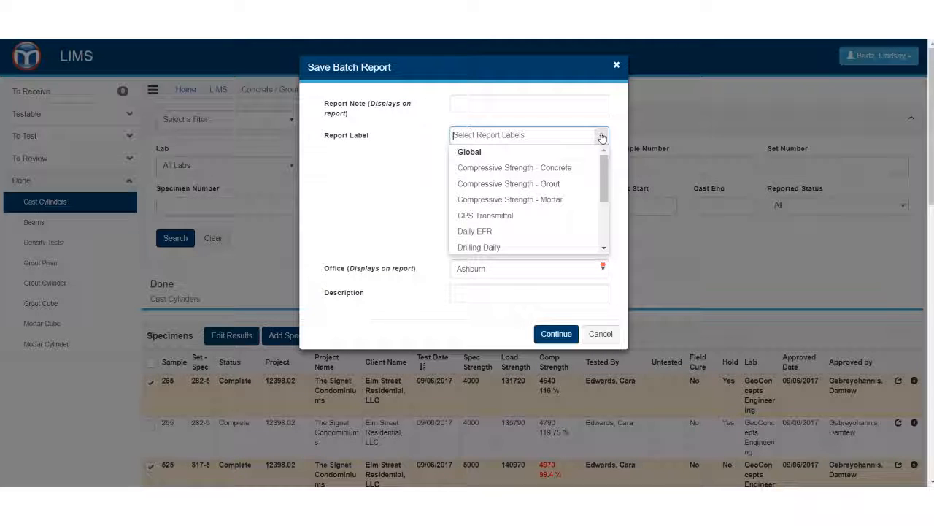
left_click(569, 169)
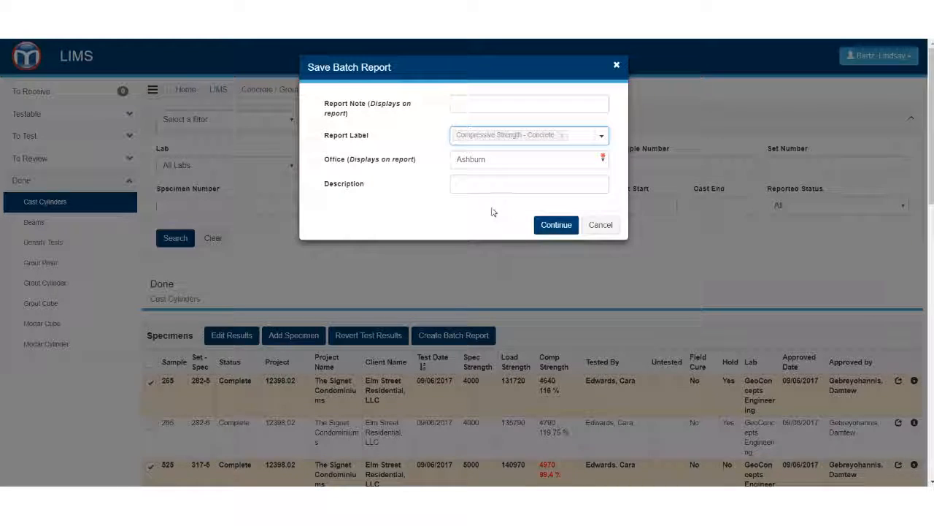
left_click(556, 225)
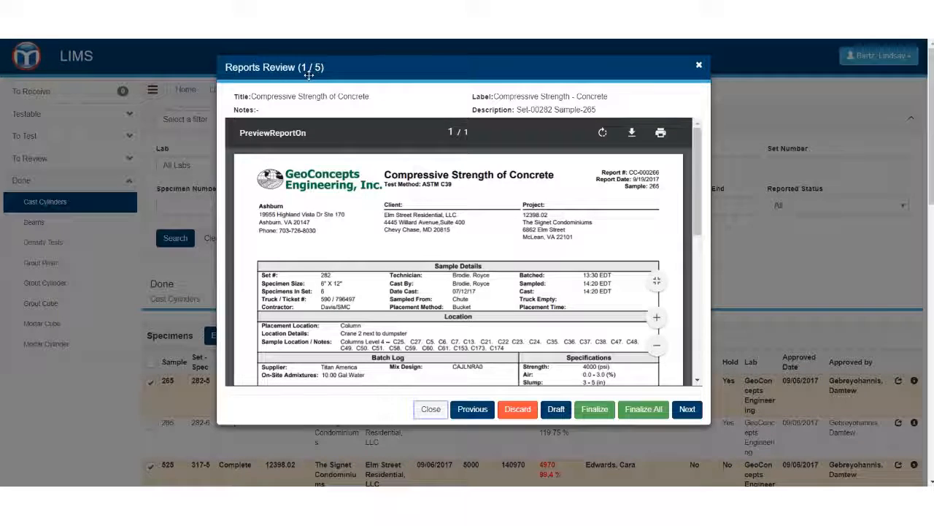
- Examine the sample 265 compressive strength report preview, from the sample details through the lab test results and break remarks
scroll(484, 202, "down", 1)
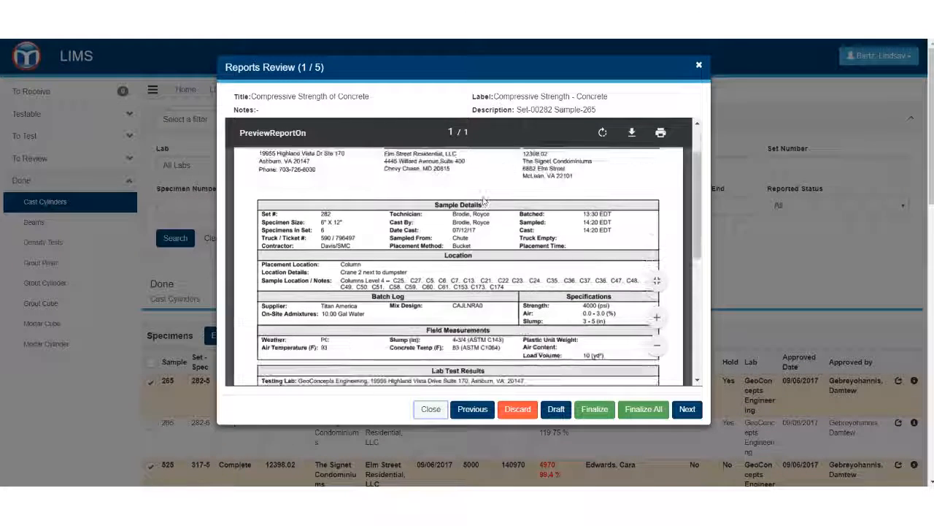
scroll(593, 248, "down", 1)
scroll(593, 249, "down", 1)
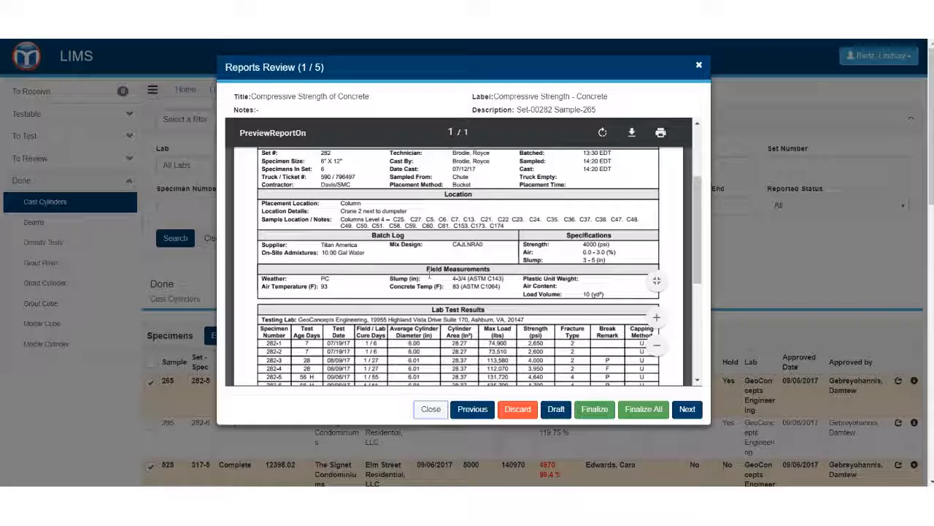
scroll(593, 248, "down", 1)
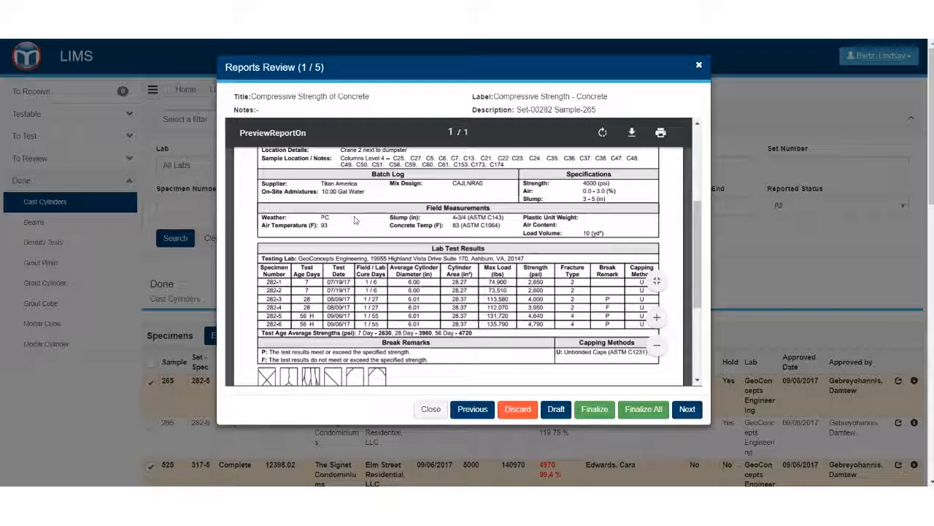
scroll(534, 208, "up", 2)
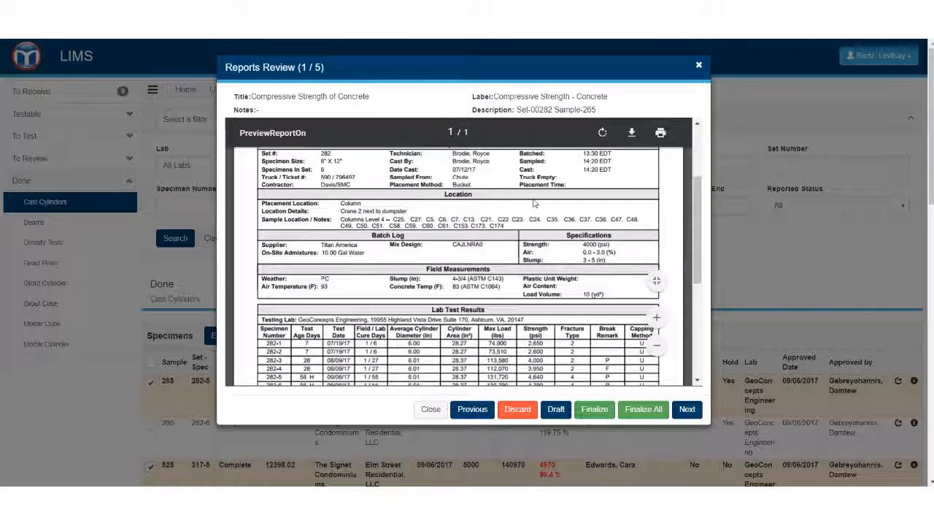
scroll(539, 209, "up", 2)
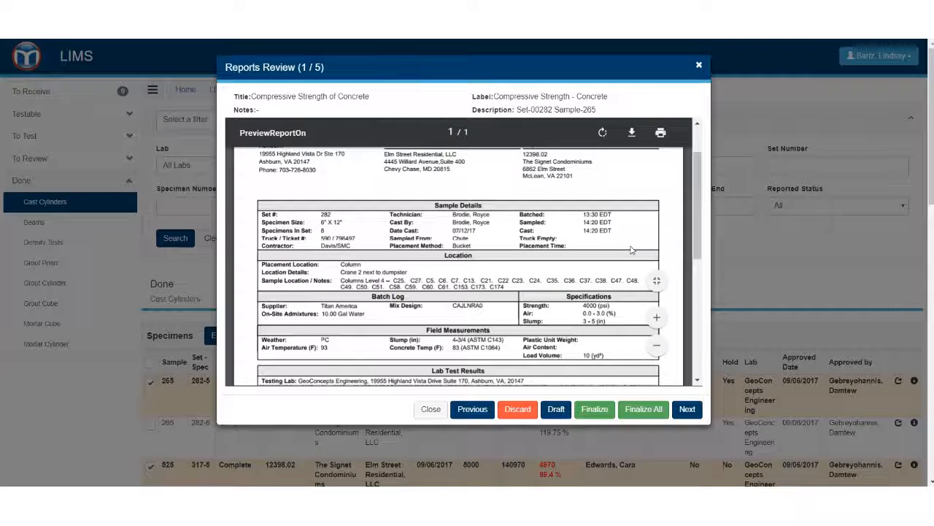
scroll(632, 249, "down", 4)
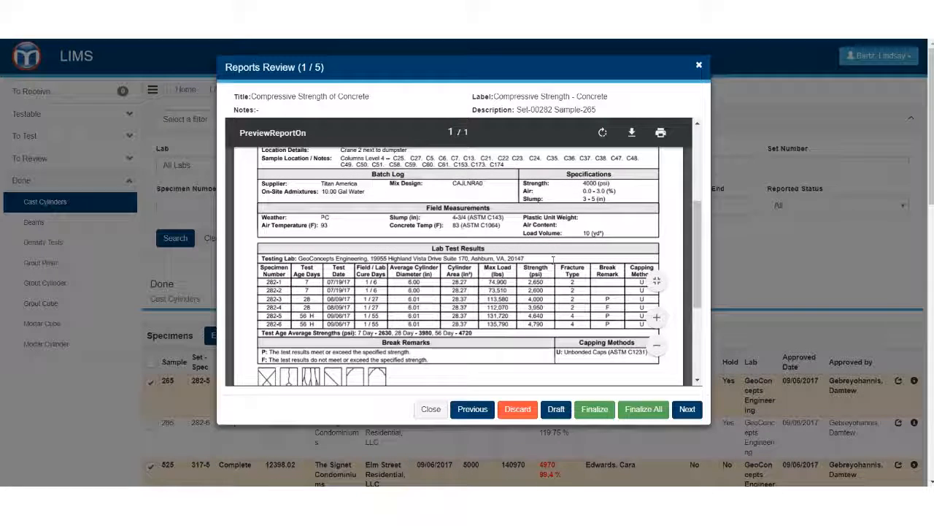
scroll(562, 271, "down", 2)
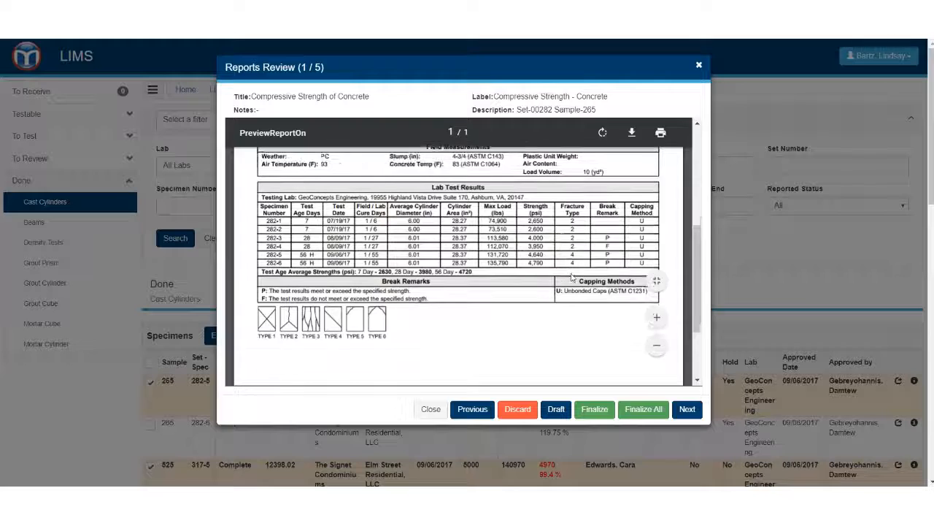
scroll(379, 306, "down", 2)
scroll(379, 306, "up", 8)
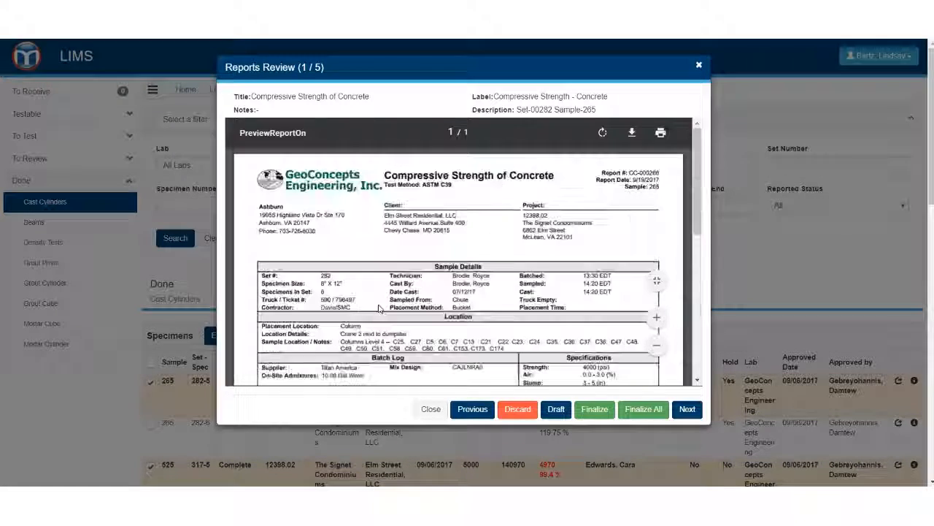
- Examine the sample 525 report from its sample details through the break remarks, and page through the remaining batch reports to sample 773
left_click(687, 409)
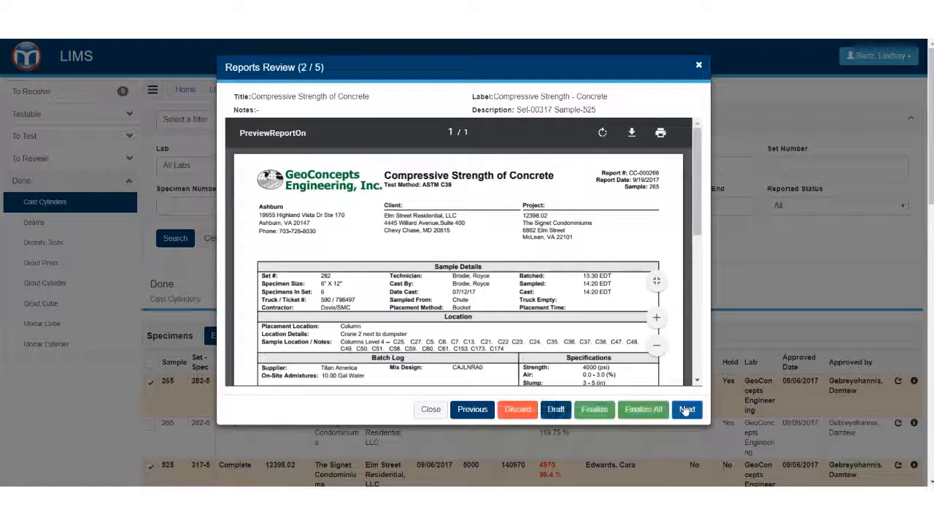
scroll(584, 284, "down", 7)
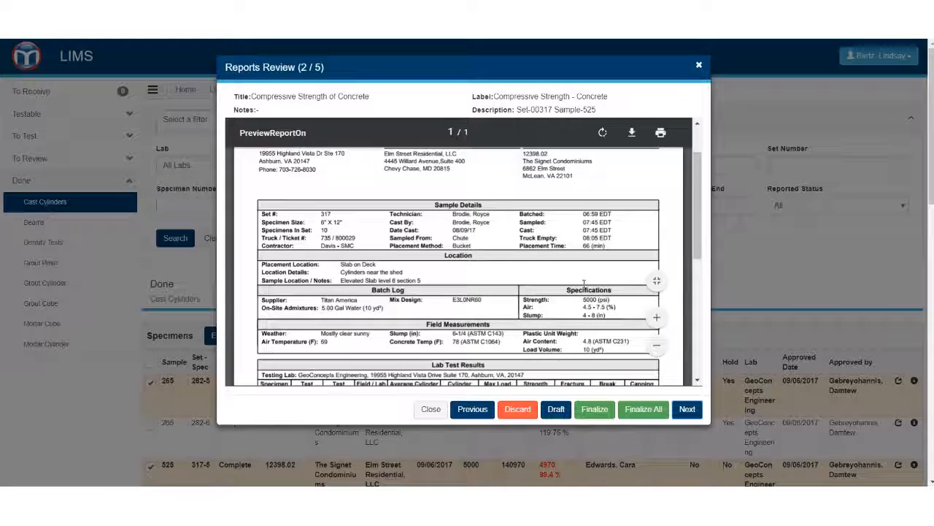
scroll(584, 285, "down", 3)
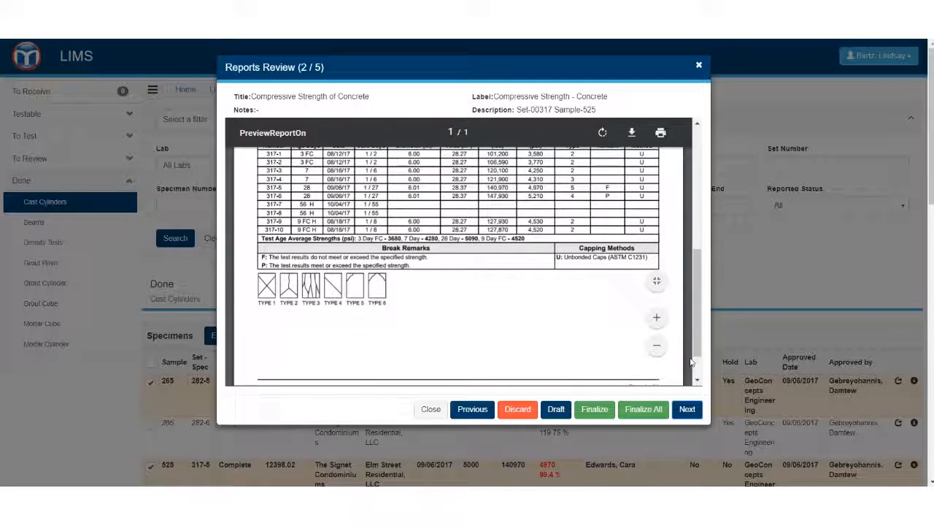
left_click(694, 409)
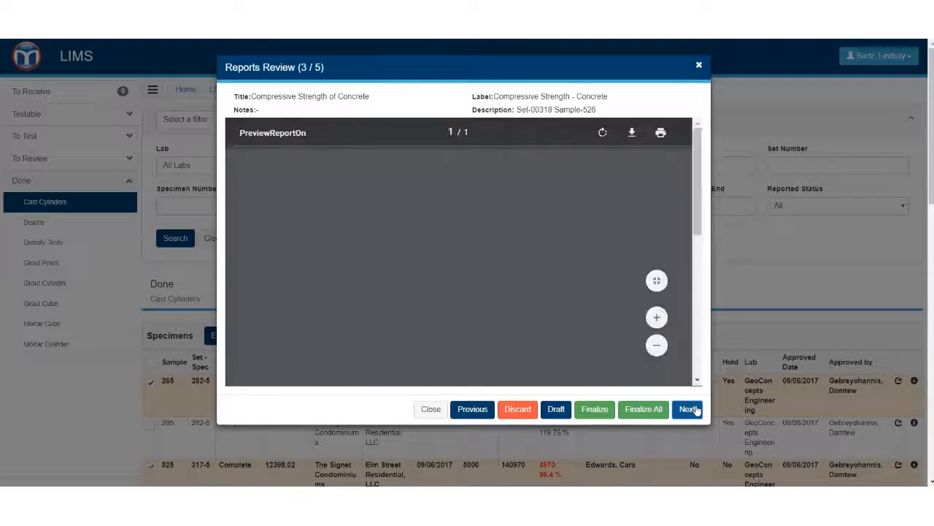
left_click(696, 410)
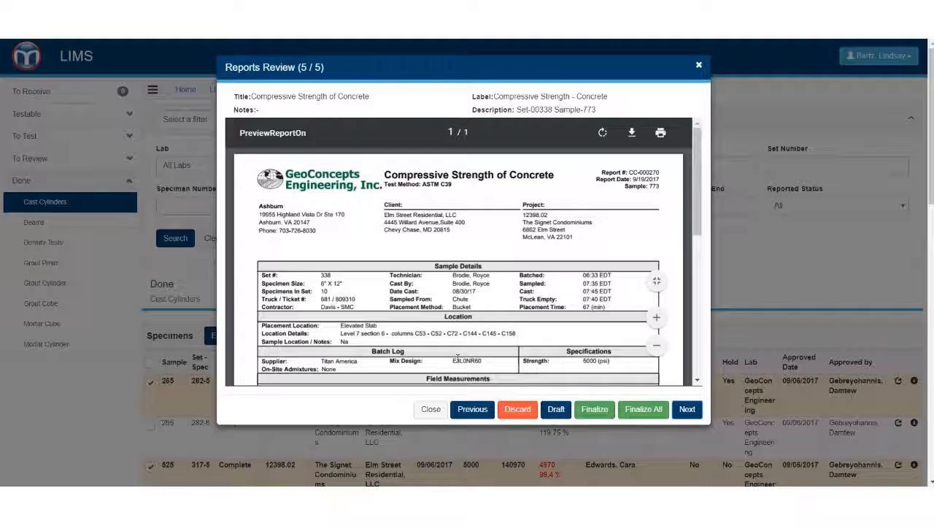
- Close the reports review, discarding the reports that were neither finalized nor saved as a draft
left_click(422, 409)
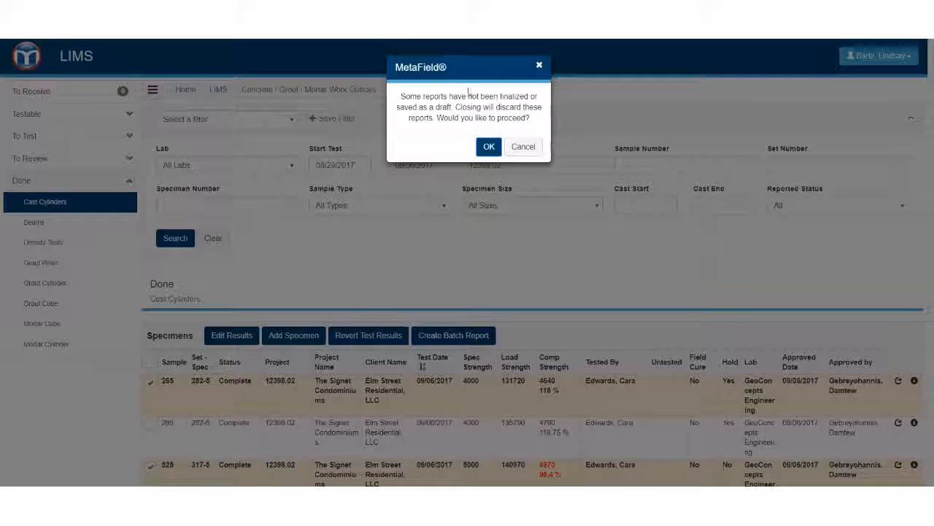
left_click(489, 149)
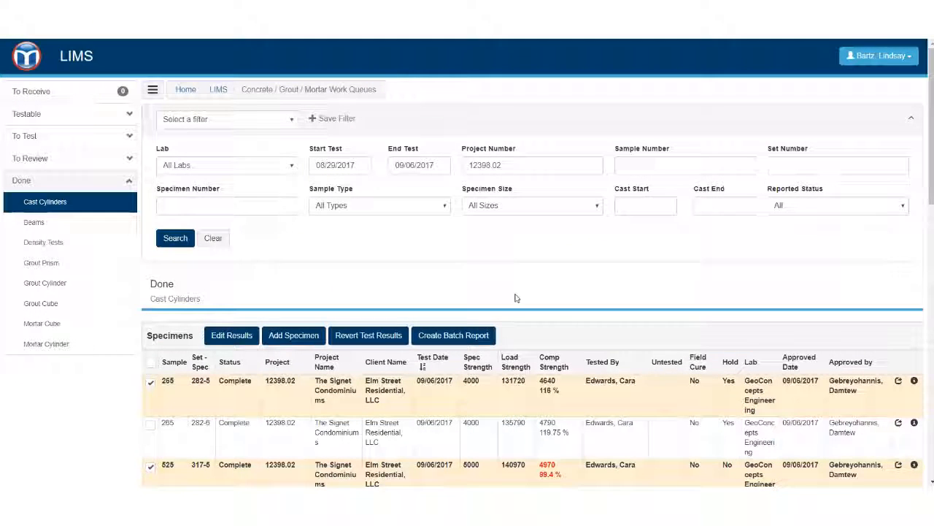